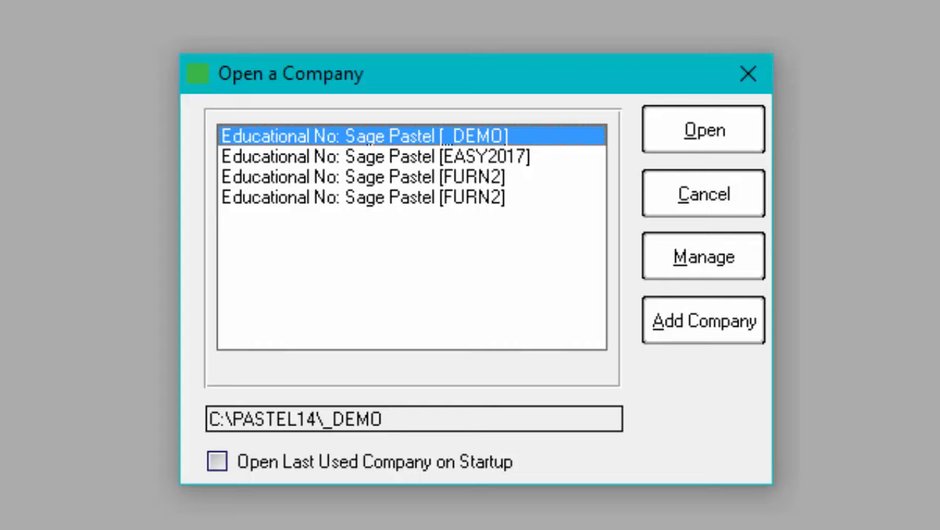
Step: Open the EASY2017 company, entering its company password
left_click(448, 155)
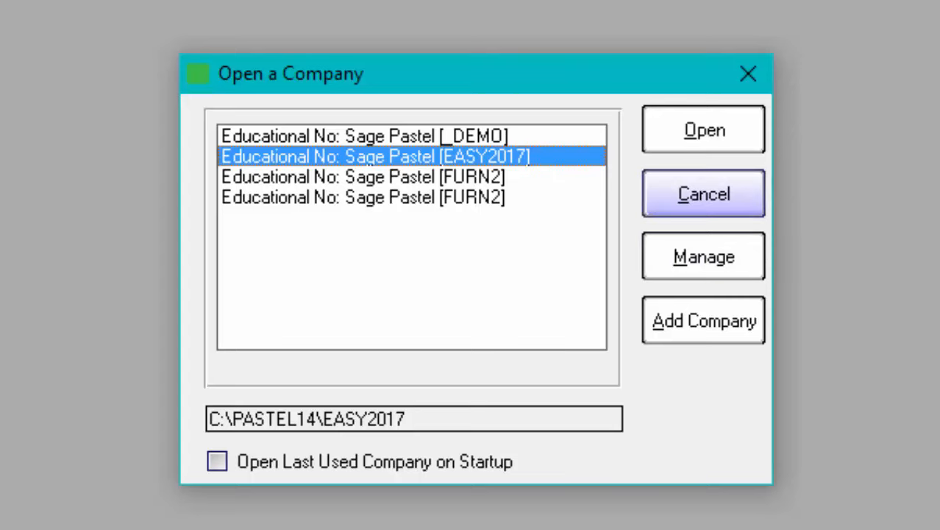
left_click(678, 128)
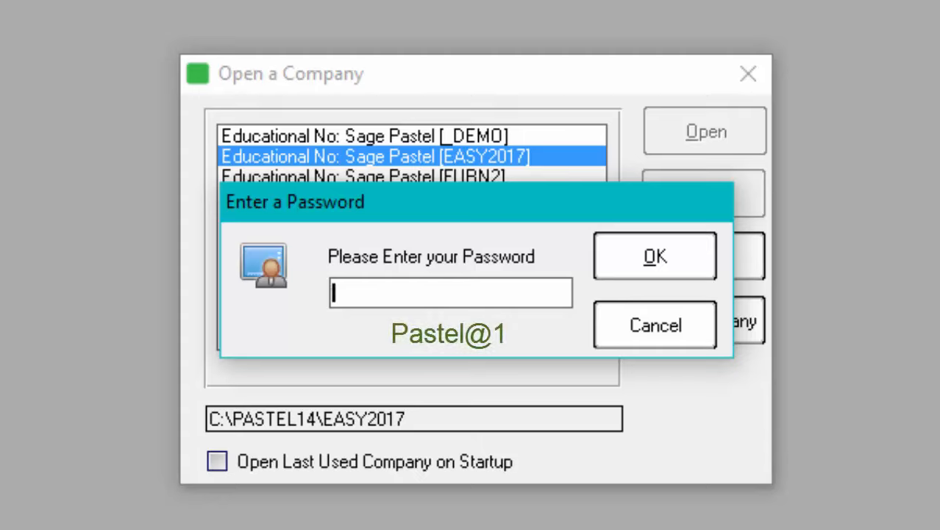
type("Paste")
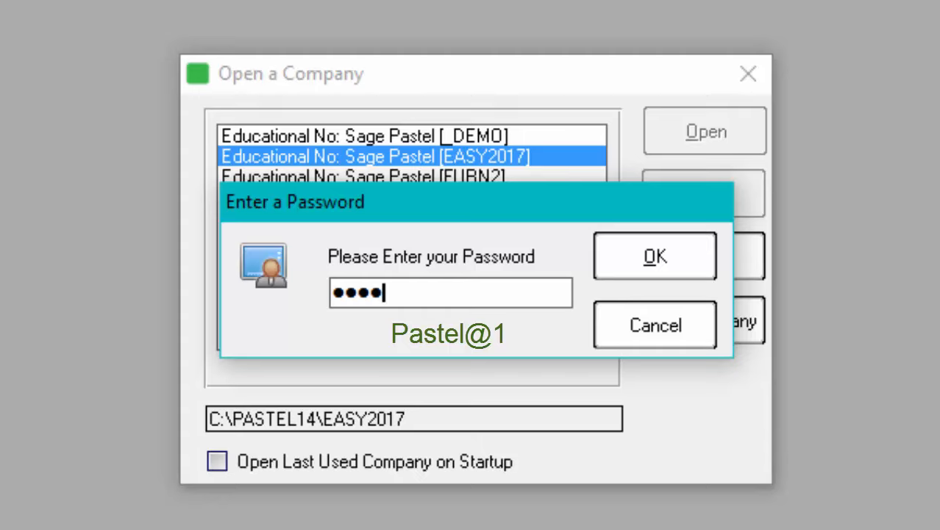
type("l@")
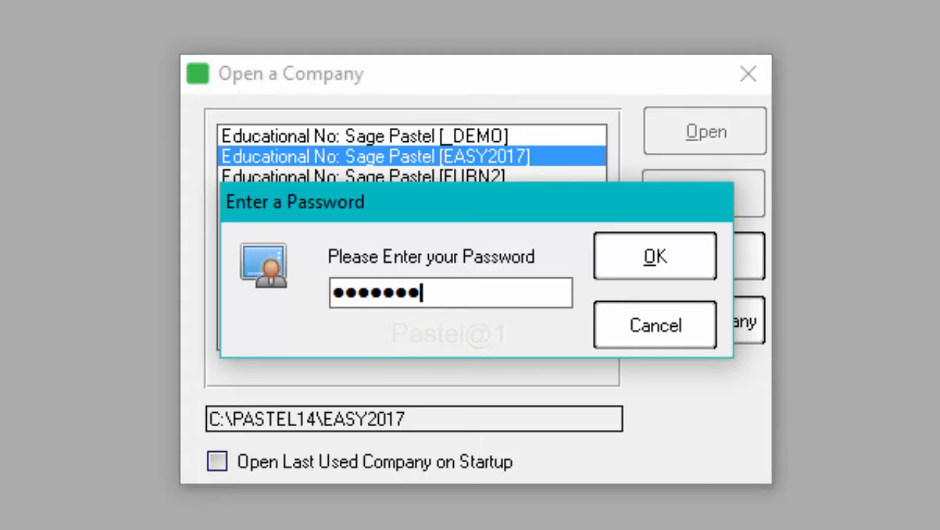
type("1")
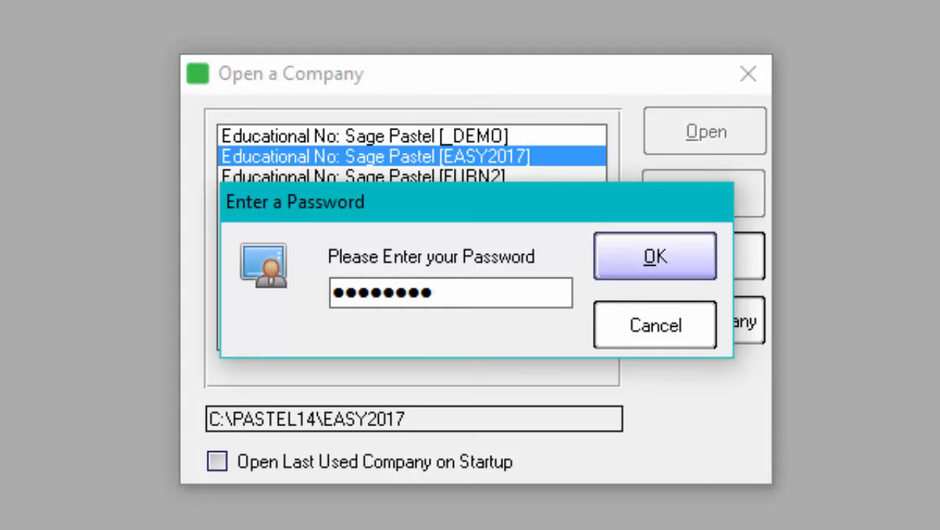
left_click(630, 257)
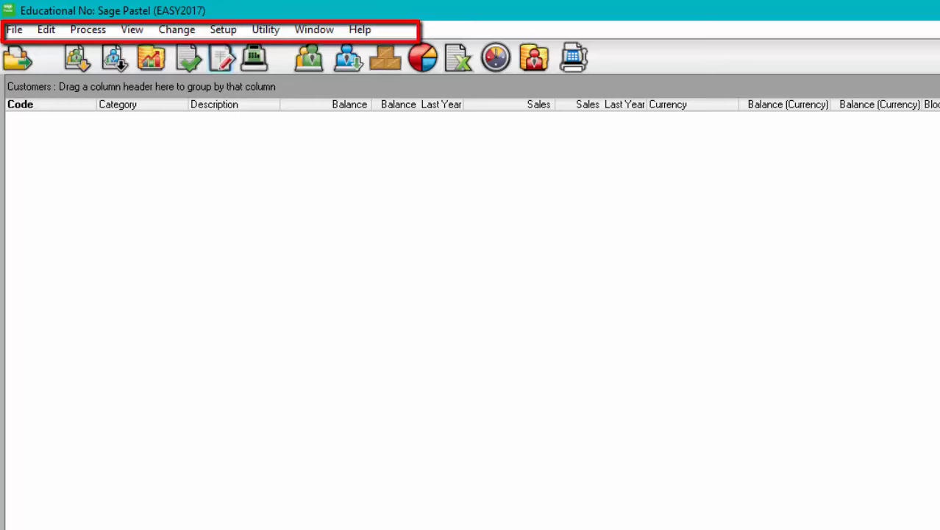
Step: Go to Setup > Users / Passwords > Users to bring up its password prompt
left_click(223, 29)
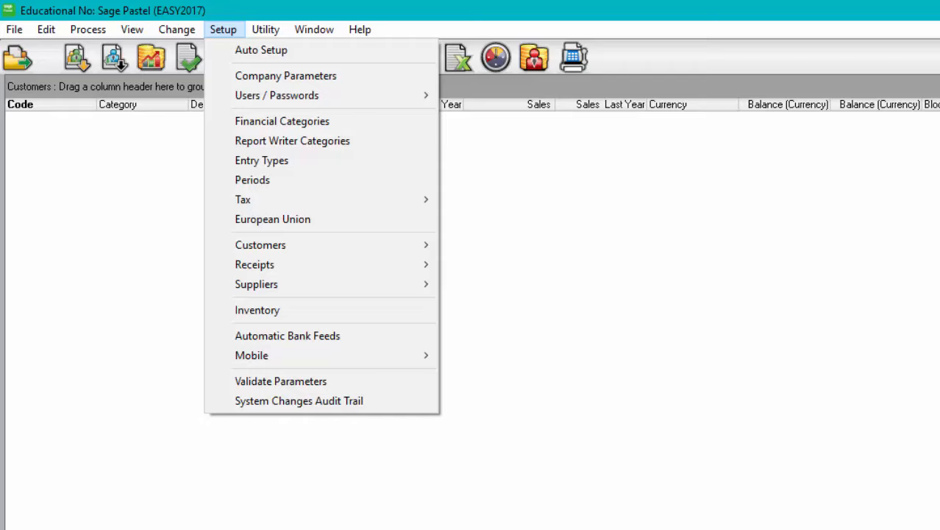
mouse_move(277, 96)
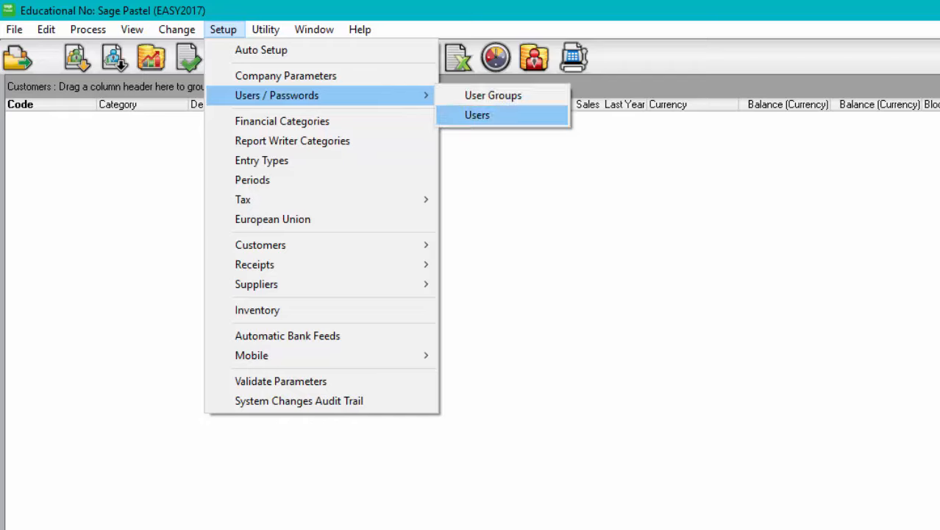
left_click(470, 114)
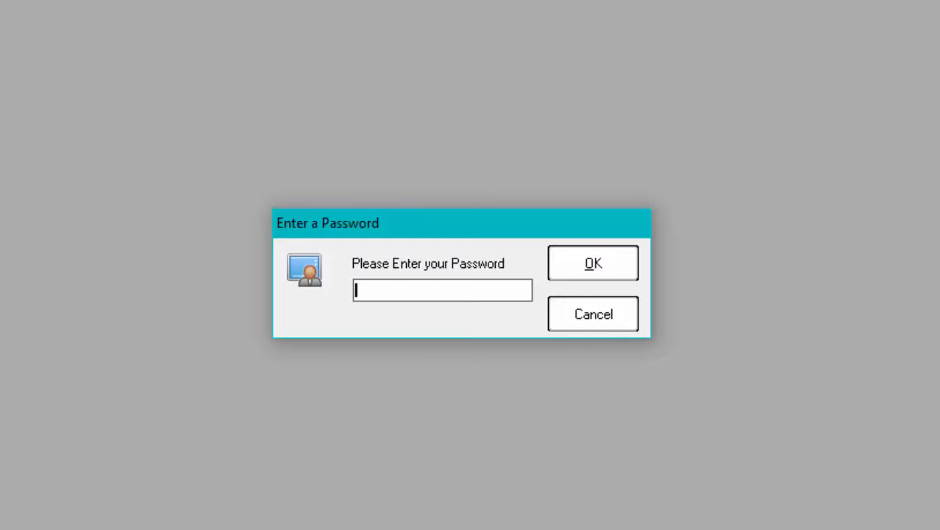
Step: Enter the supervisor password to reach the Users / Passwords setup
type("********")
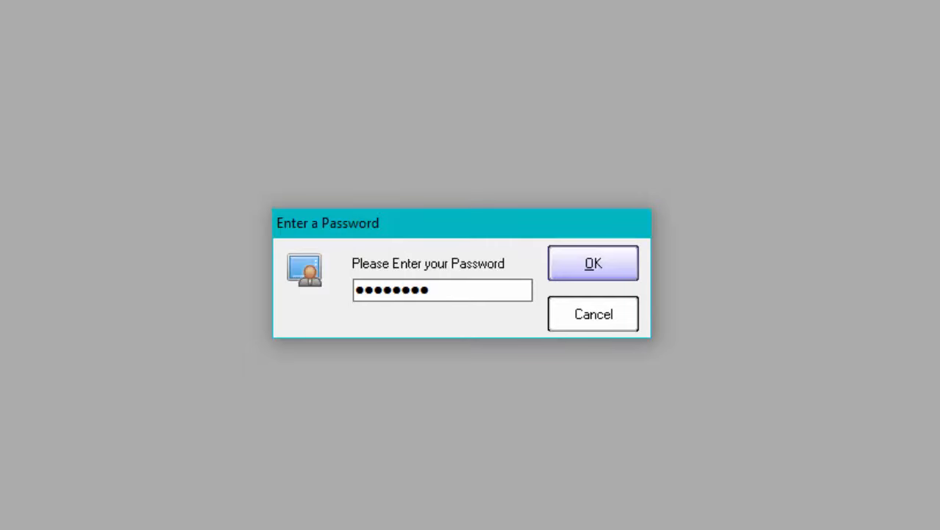
left_click(593, 263)
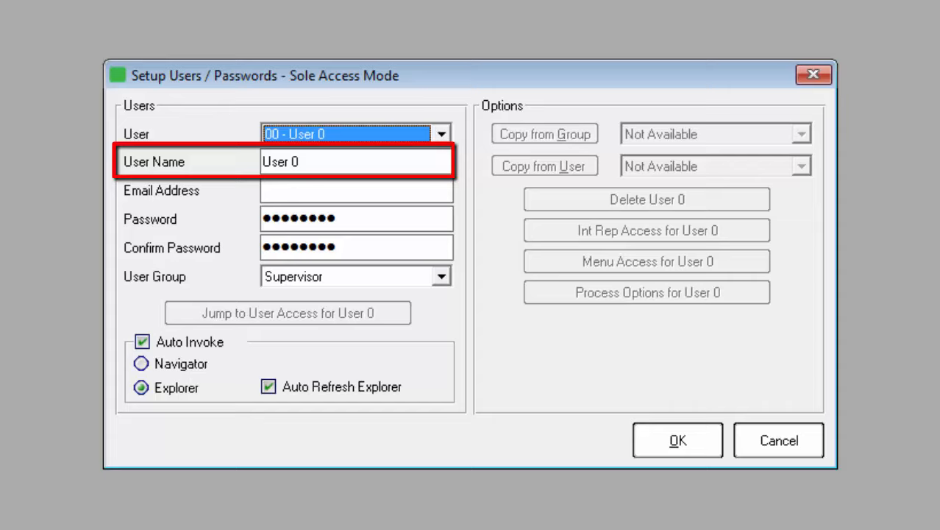
Step: Rename user 00 from User 0 to Accountant and save it
left_click(330, 163)
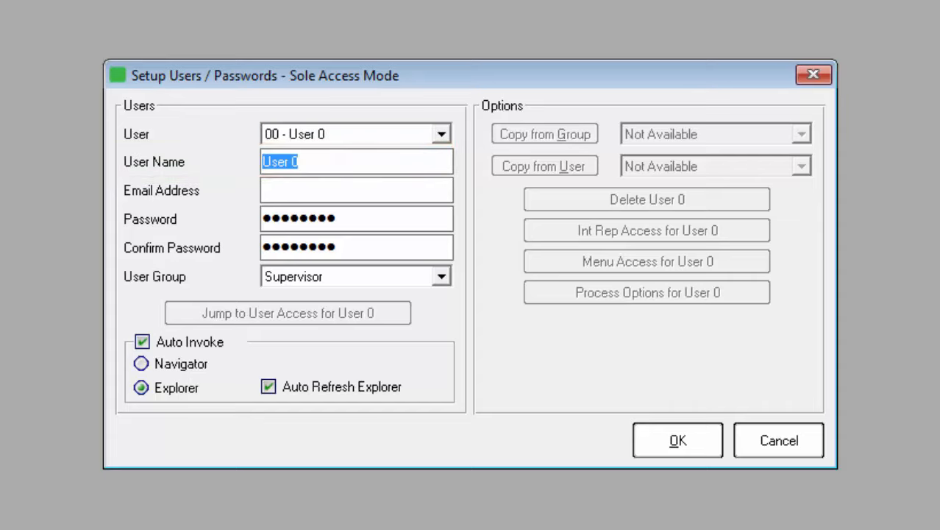
type("A")
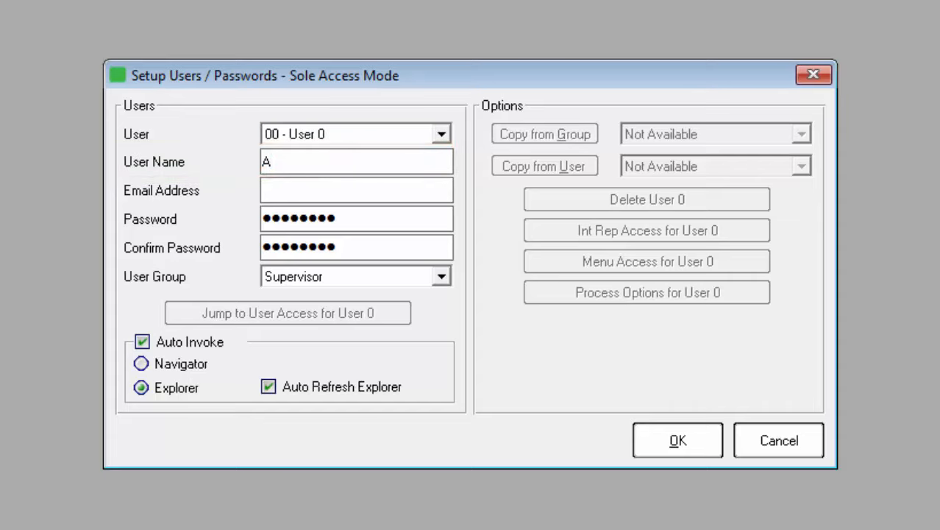
type("ccountant")
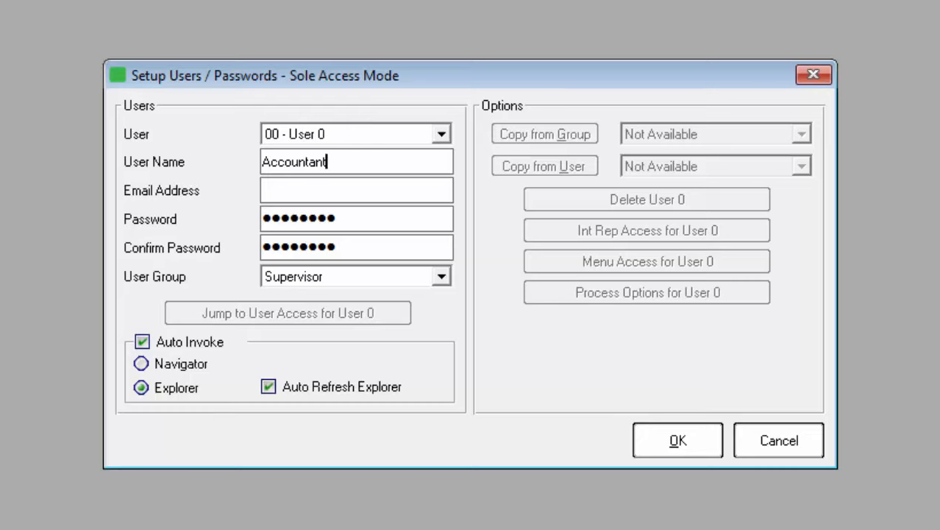
left_click(661, 440)
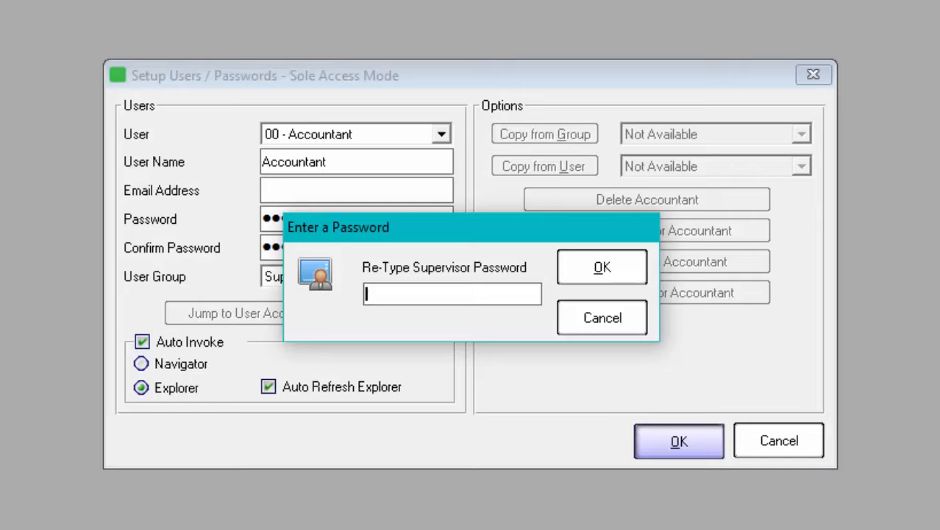
Step: Re-enter the supervisor password to save the Accountant user
type("••••••••")
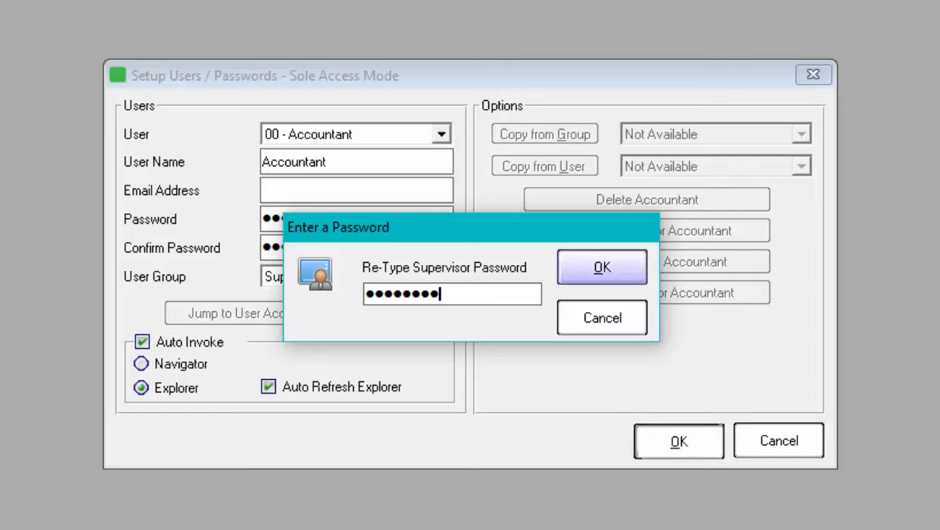
left_click(591, 268)
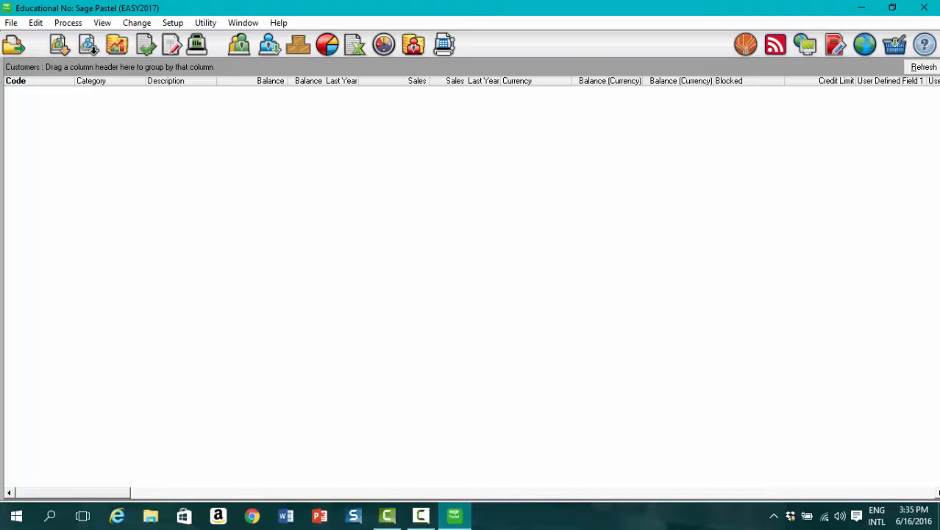
Step: Reopen Setup > Users / Passwords > Users
left_click(172, 23)
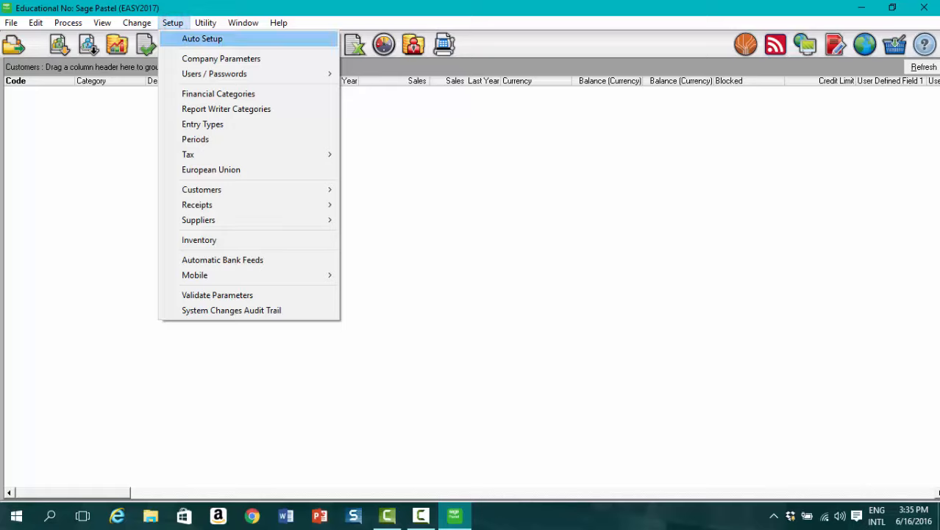
mouse_move(214, 74)
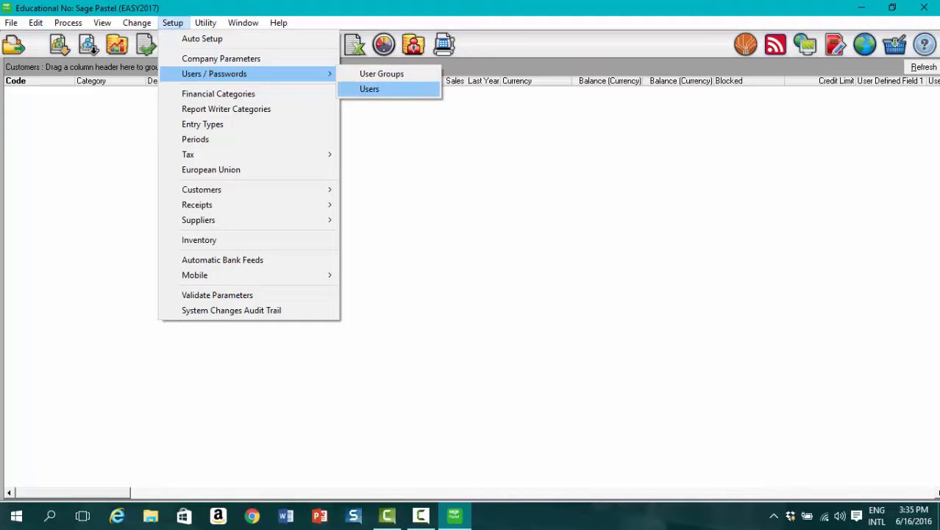
left_click(370, 88)
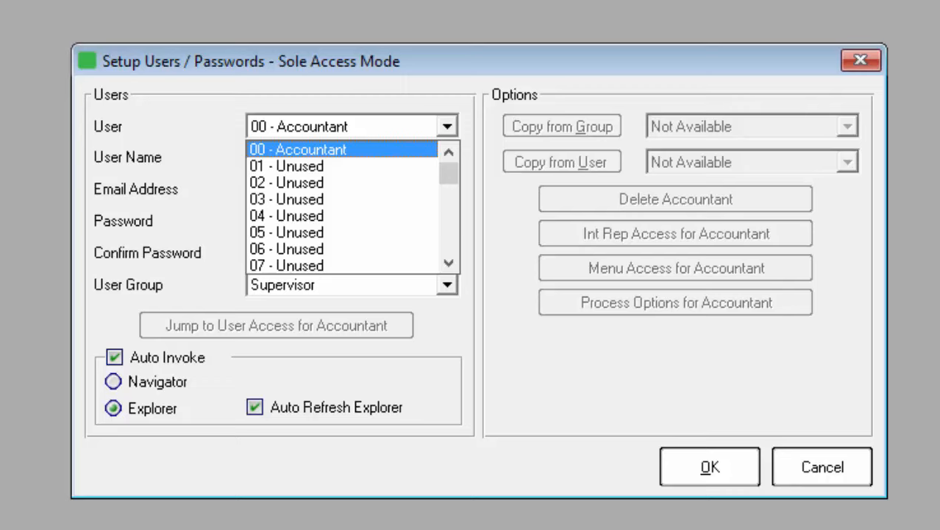
Step: Select user slot 01 and rename it from User 1 to Debtors
left_click(301, 166)
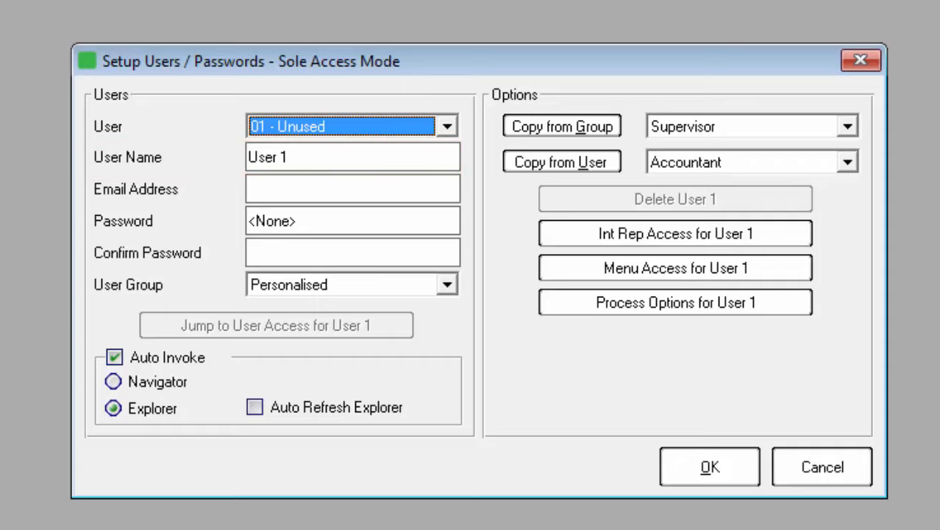
left_click(295, 152)
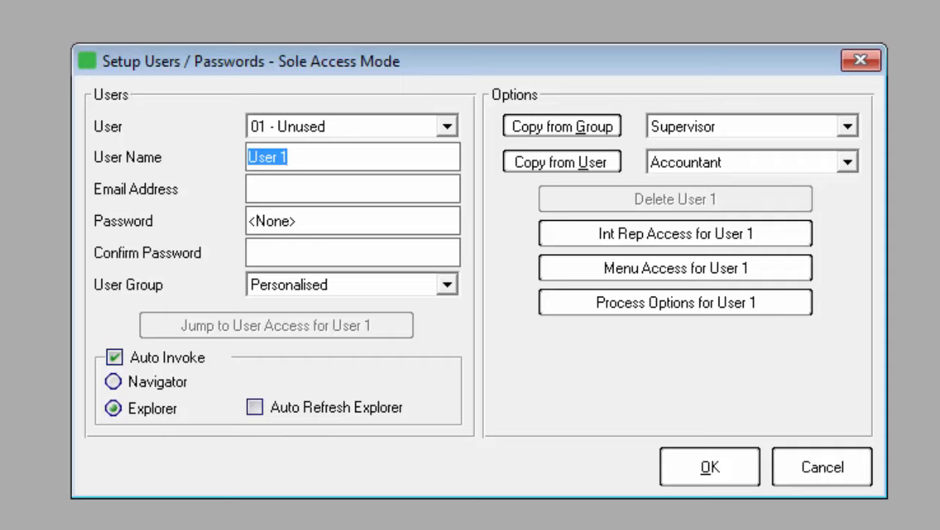
type("Deb")
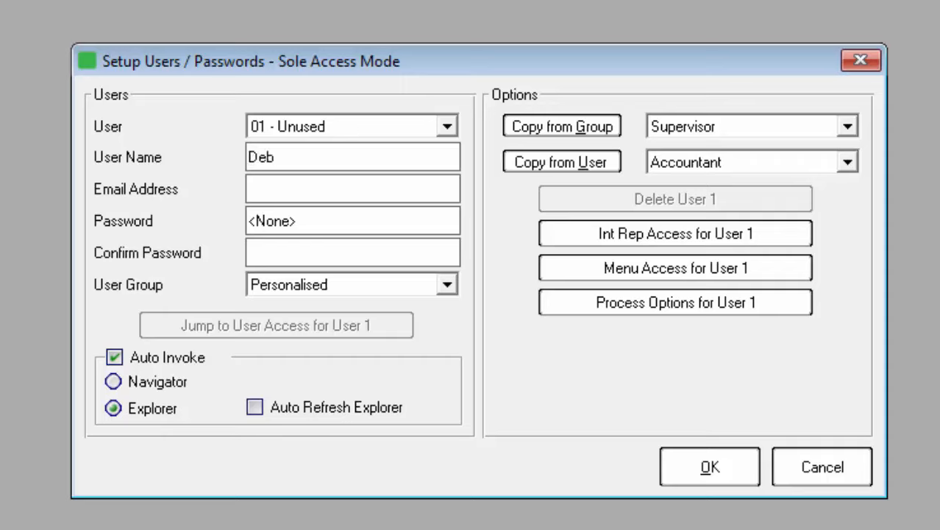
type("tors")
left_click(247, 189)
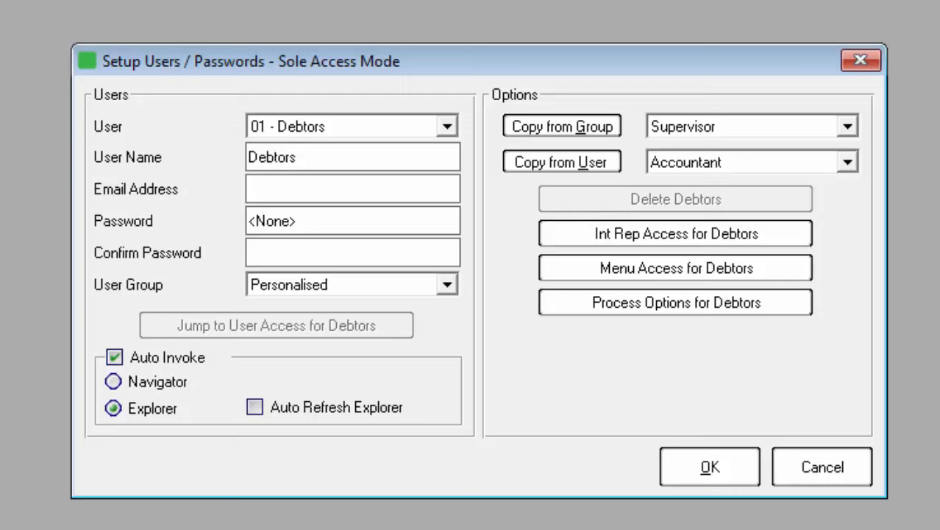
key("Tab")
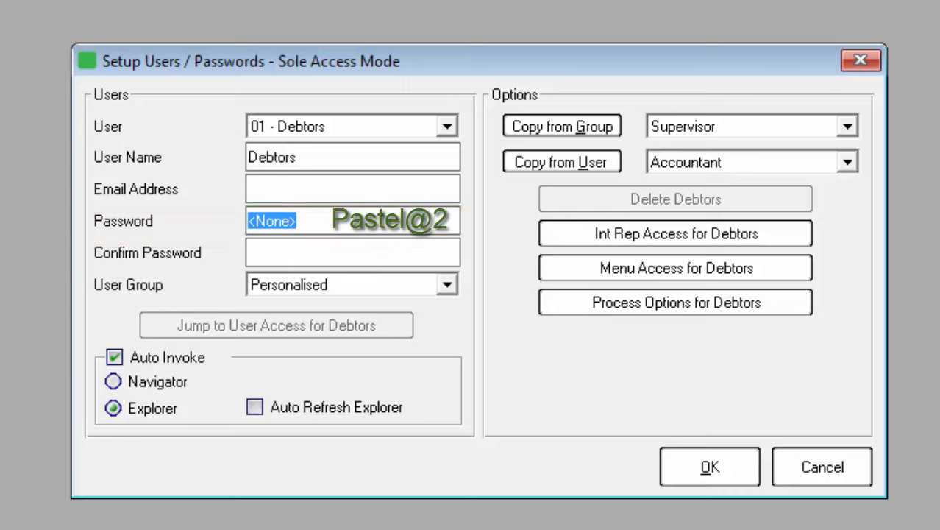
Step: Enter the Debtors user's password and retype it in Confirm Password
type("Paste")
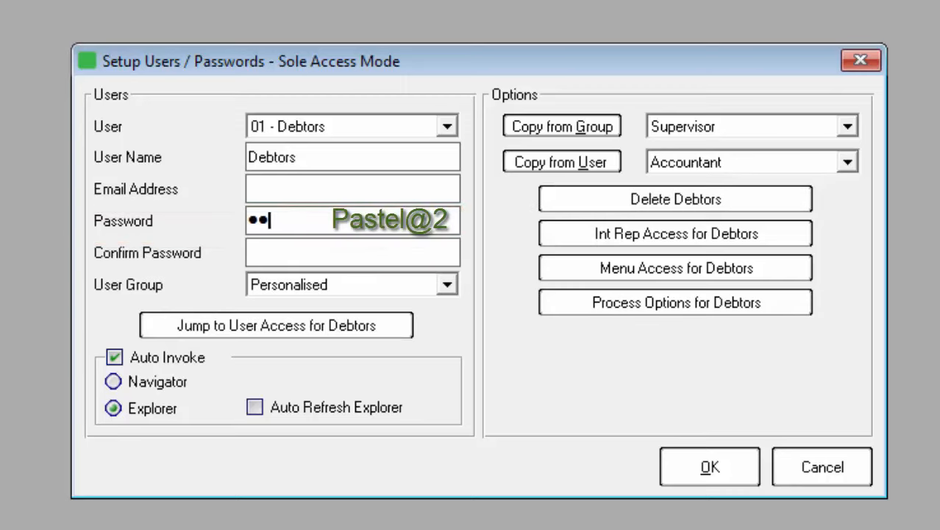
type("l@2")
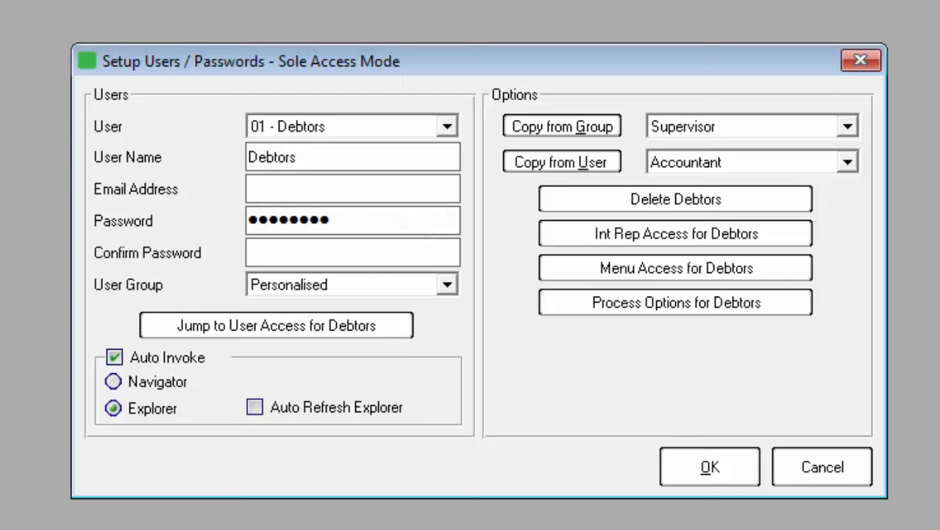
key("Tab")
type("******")
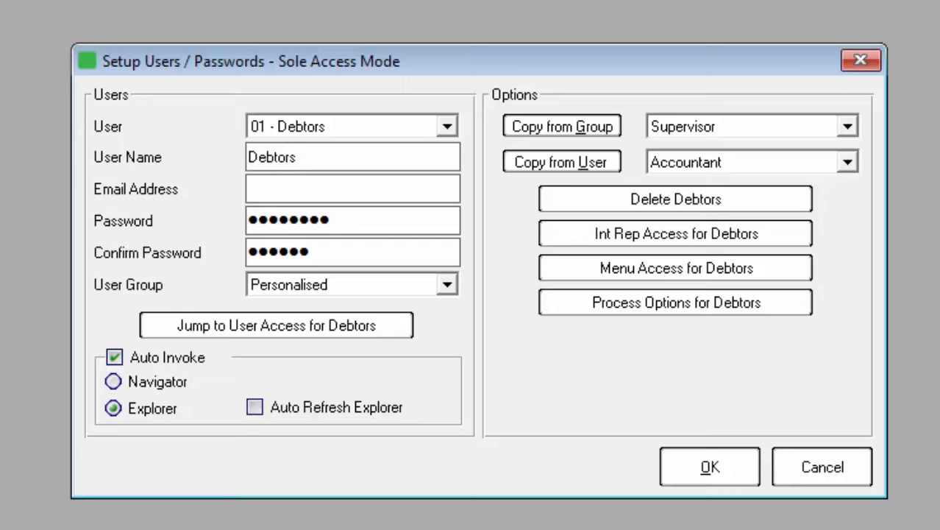
type("**")
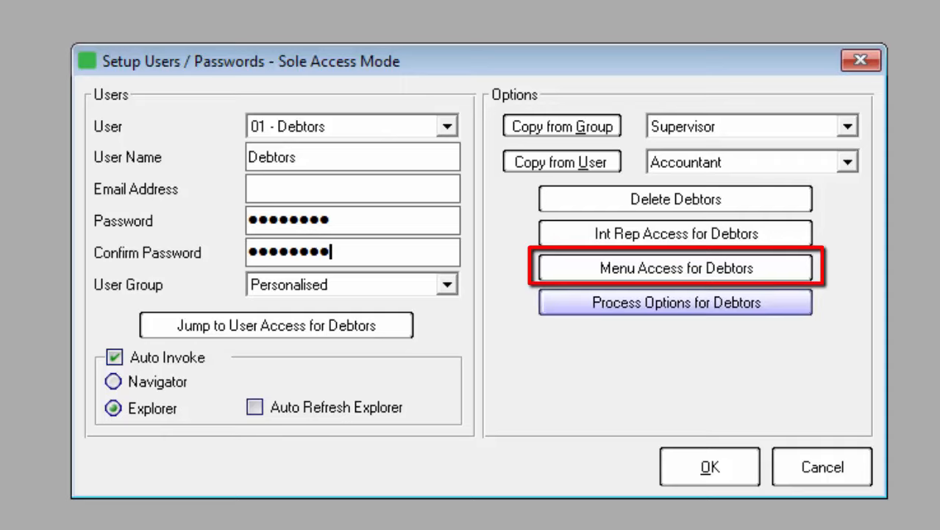
Step: In Debtors' Menu Access, deny all File items and allow only Customers under Edit
left_click(675, 268)
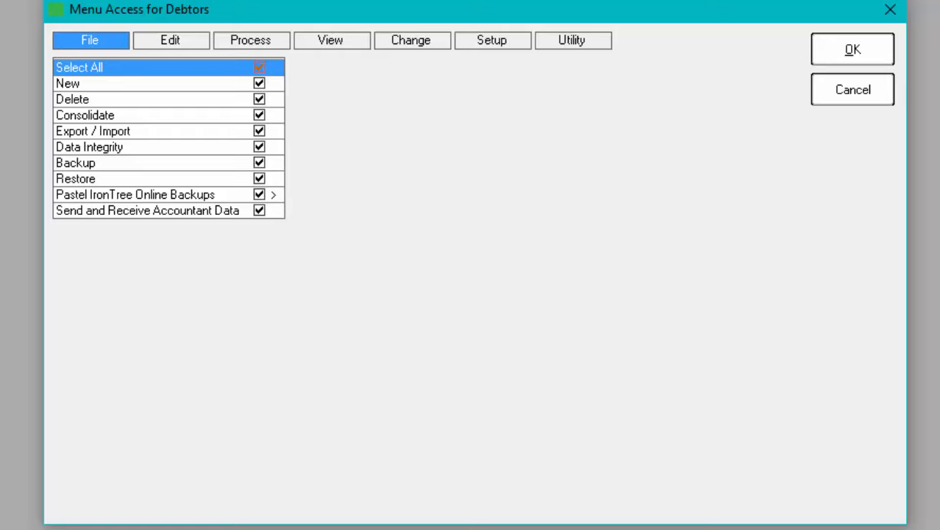
left_click(259, 67)
left_click(171, 39)
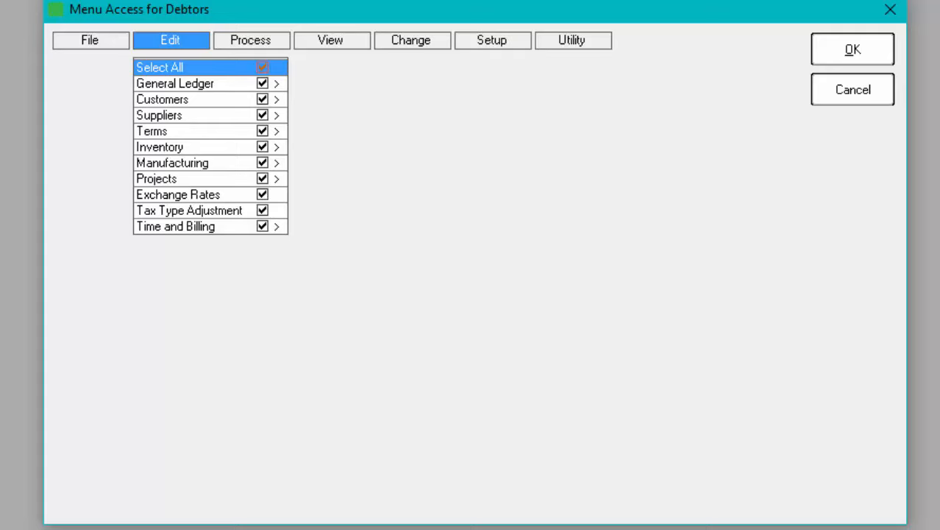
left_click(262, 67)
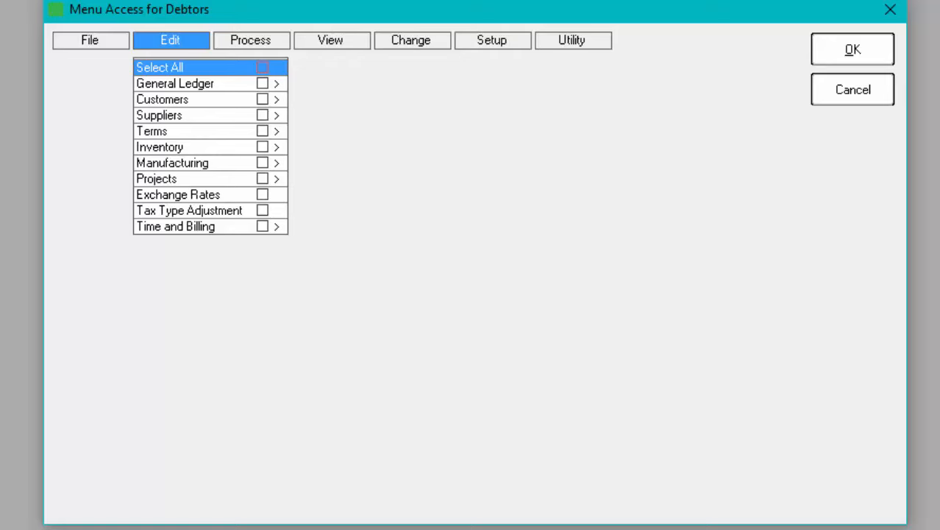
left_click(263, 99)
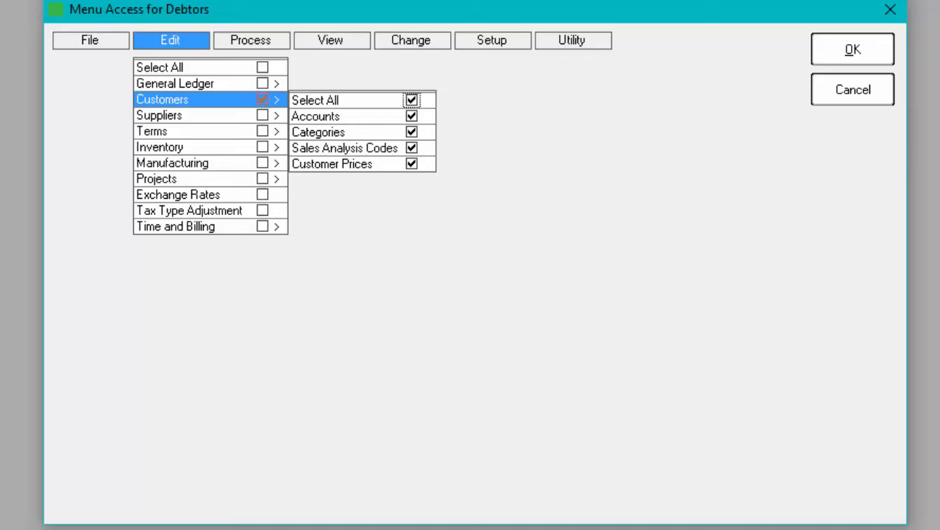
left_click(256, 40)
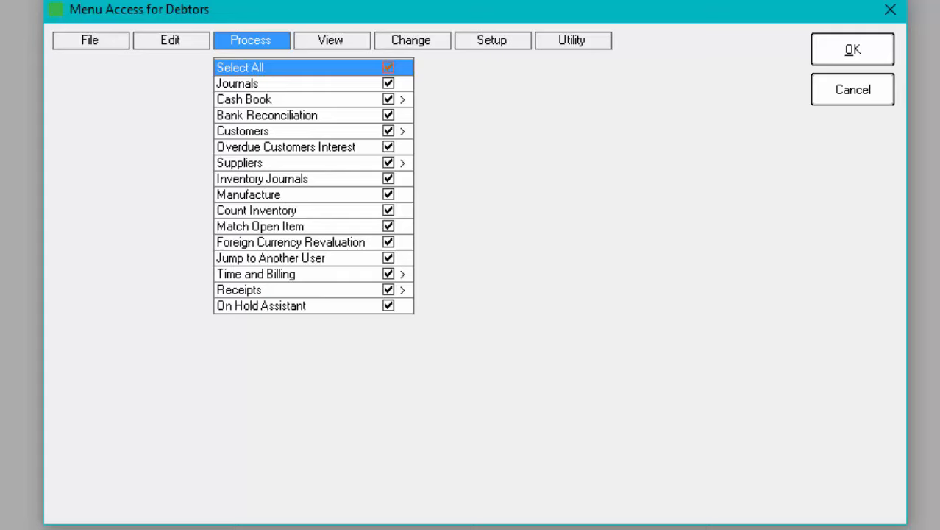
Step: Restrict Debtors' Process access to only Customers and Match Open Item
left_click(387, 67)
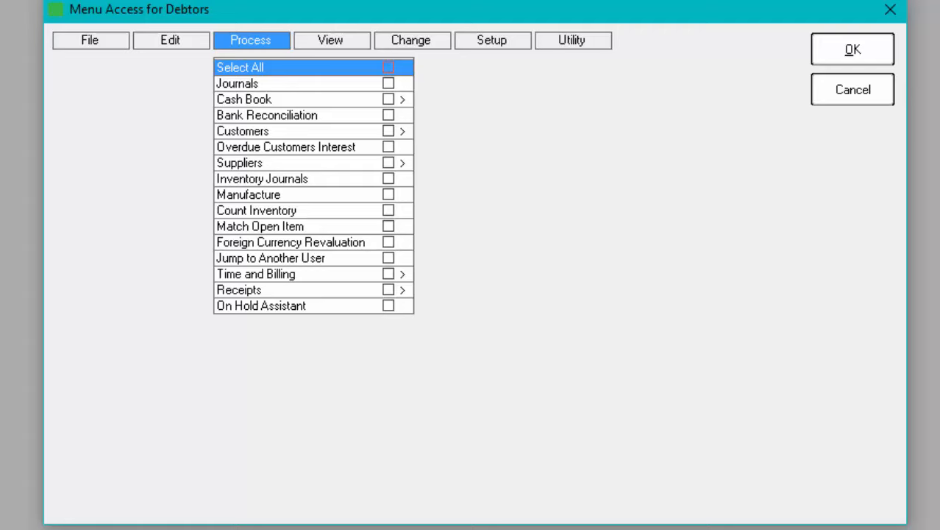
left_click(388, 131)
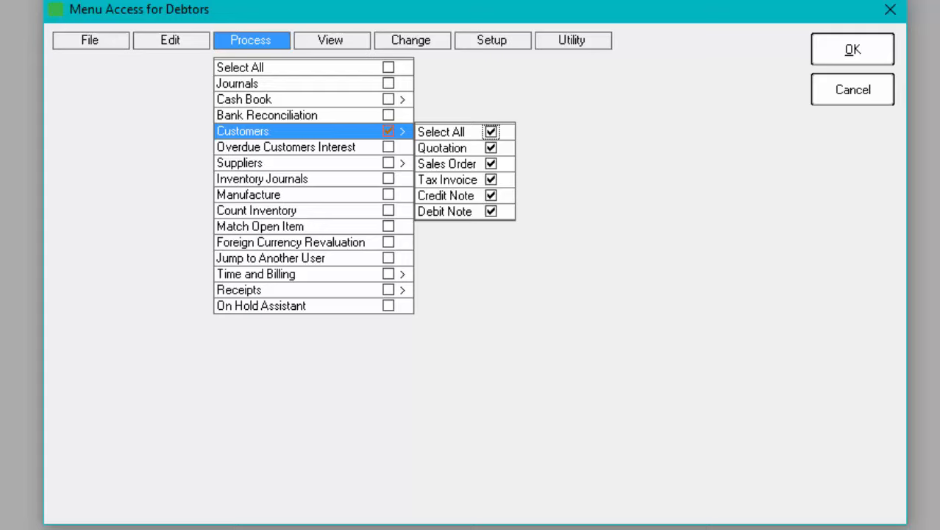
left_click(388, 226)
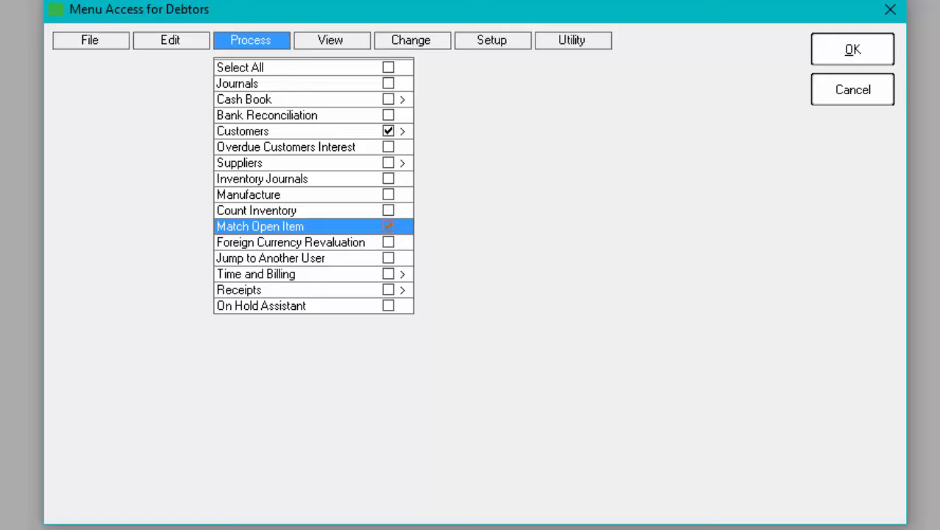
left_click(339, 40)
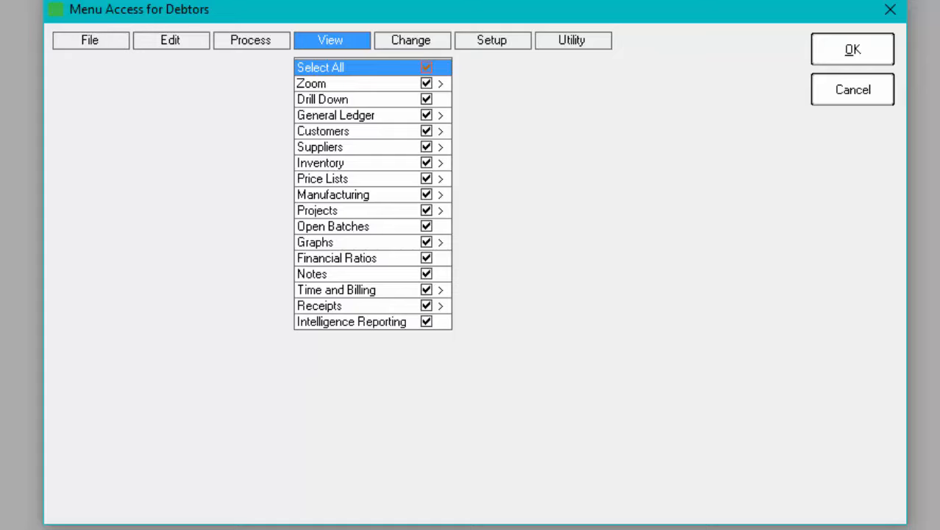
Step: Limit the Debtors user's View menu access to the Customers items only
left_click(426, 67)
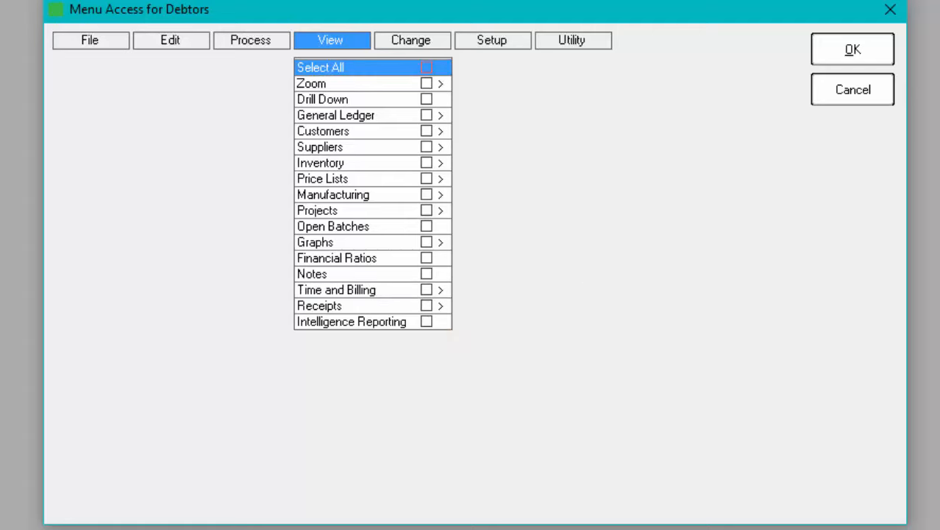
left_click(426, 131)
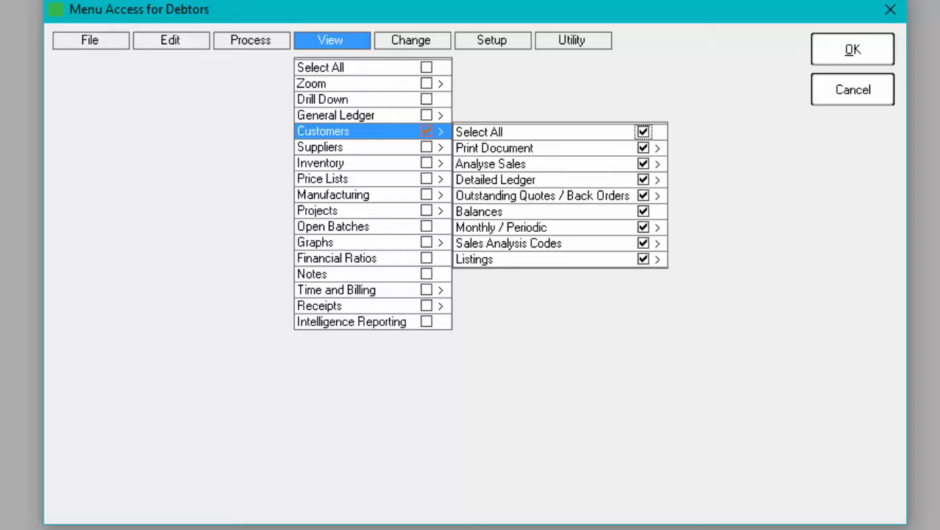
left_click(409, 39)
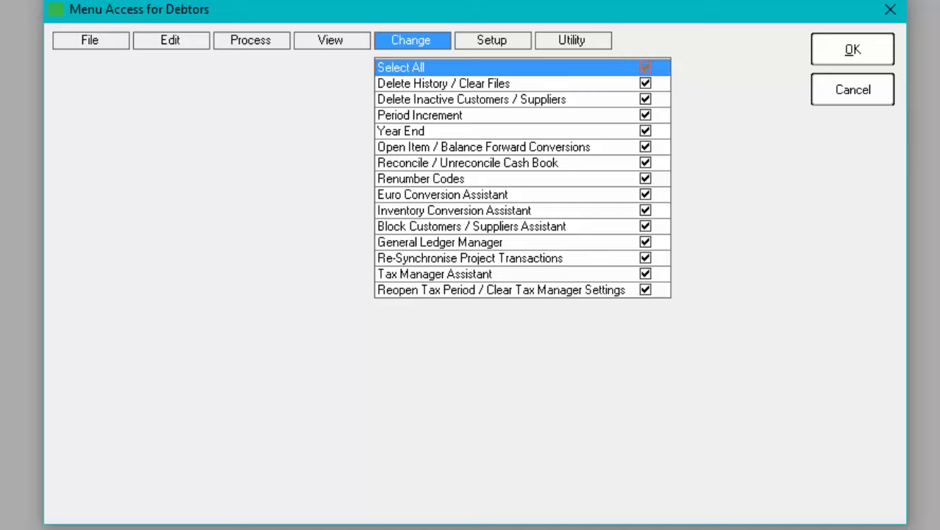
Step: Disallow every Change and Setup menu item for the Debtors user
left_click(645, 67)
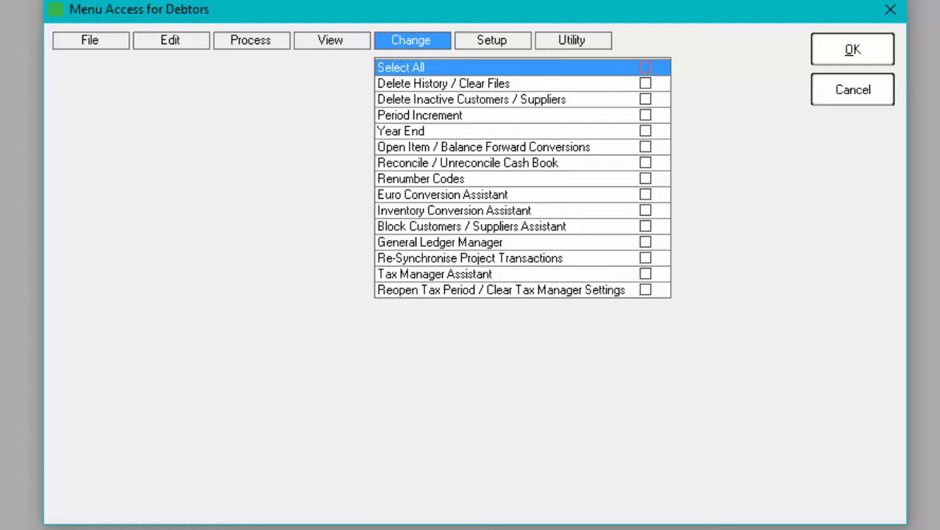
left_click(489, 38)
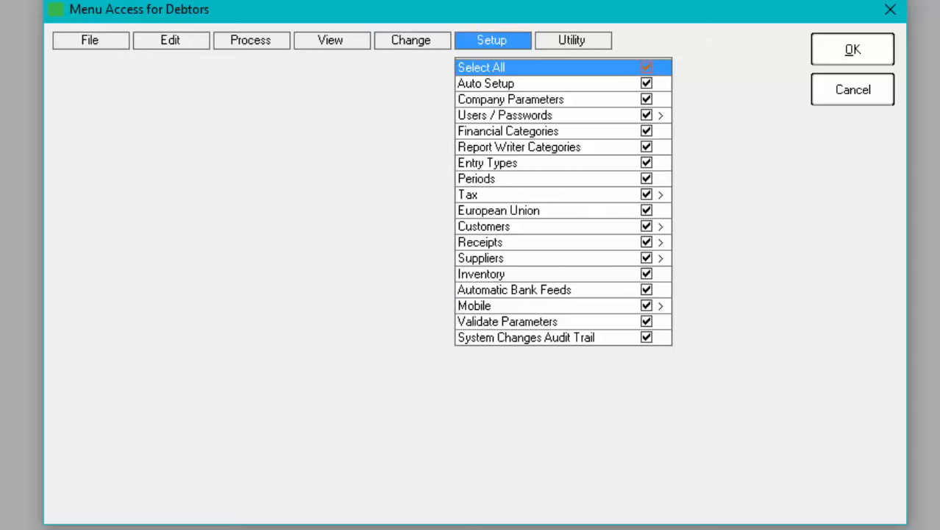
left_click(646, 66)
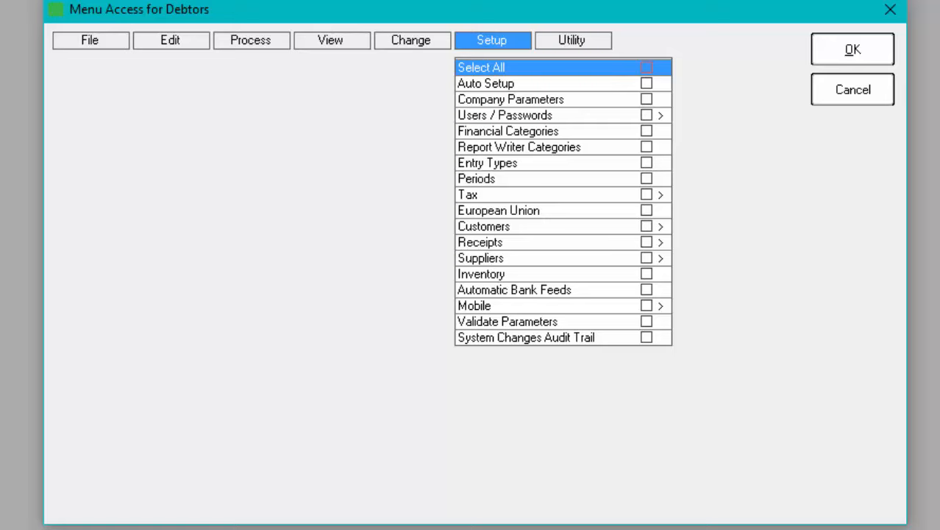
left_click(574, 40)
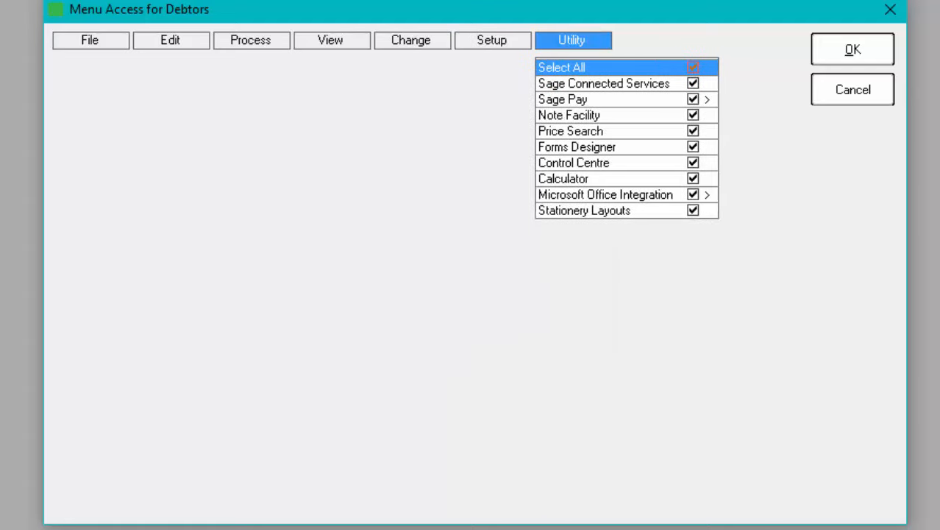
Step: Allow only Note Facility and Calculator under Utility, and save the Debtors menu access
left_click(693, 67)
left_click(693, 115)
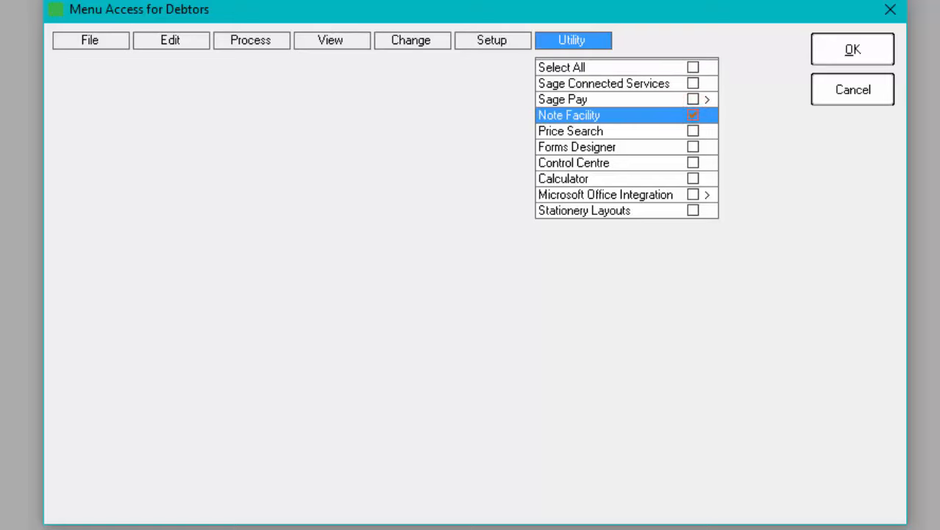
left_click(693, 179)
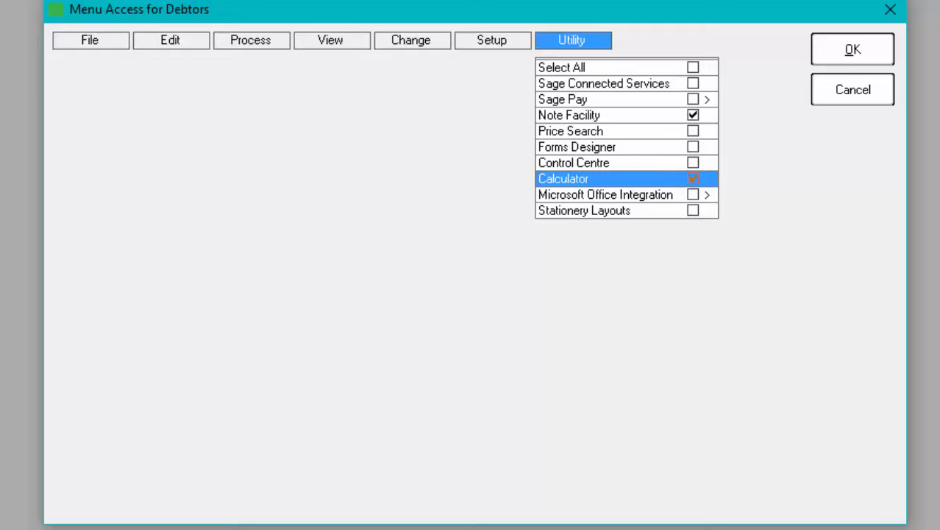
left_click(825, 50)
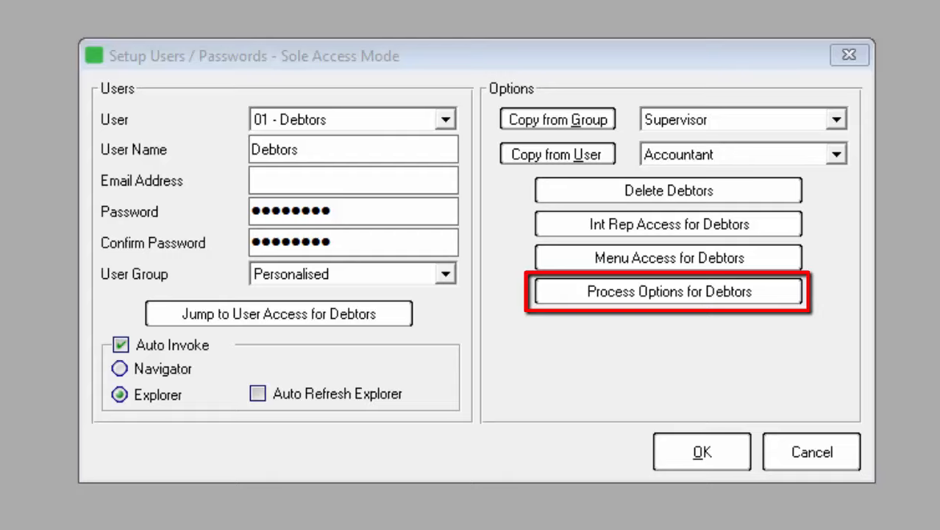
Step: Allow all Customers process options for Debtors, leaving General Ledger and Suppliers disallowed
left_click(723, 293)
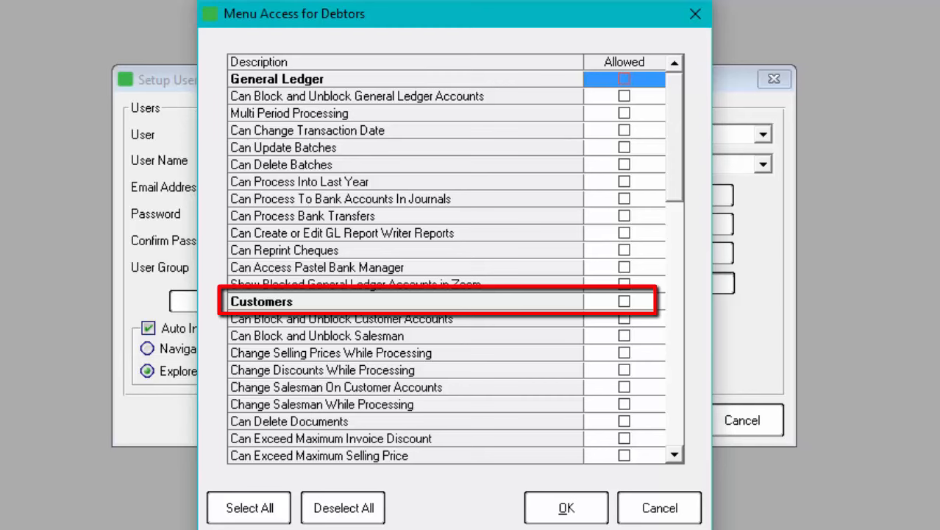
left_click(624, 301)
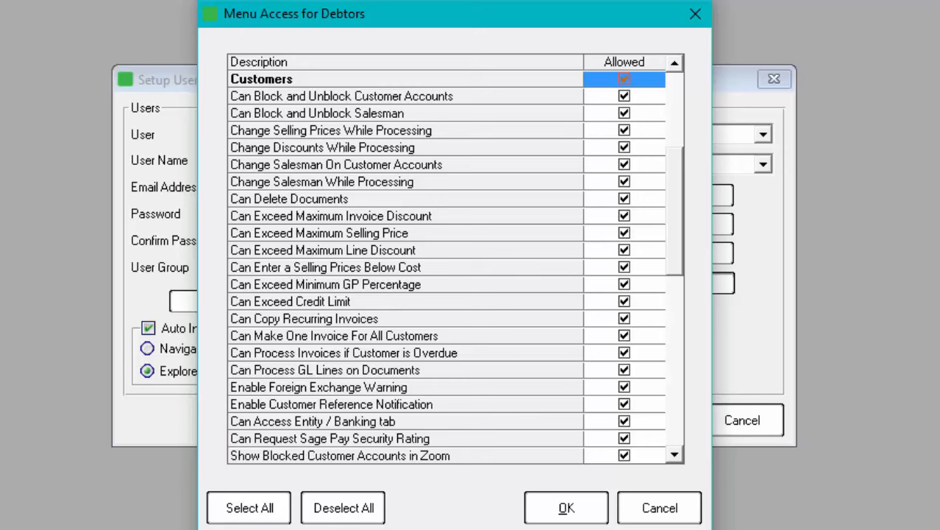
scroll(454, 266, "down", 5)
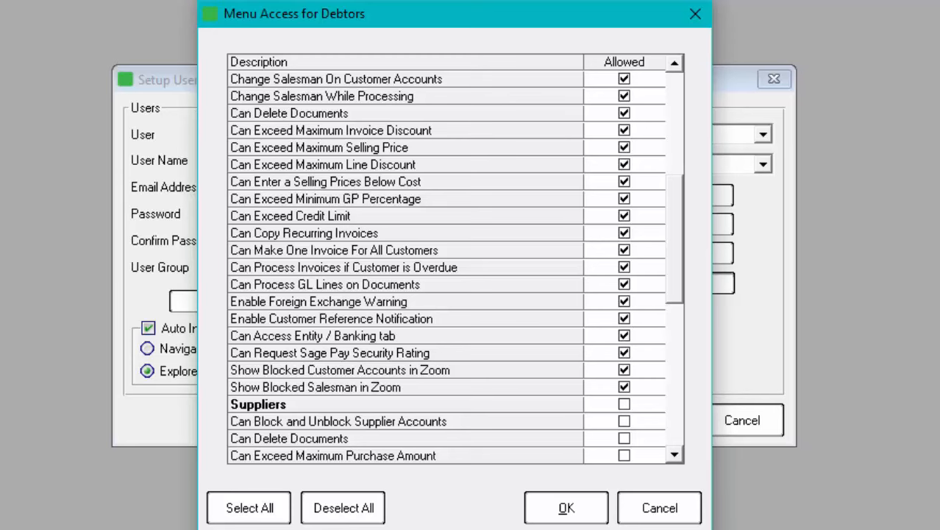
left_click(566, 508)
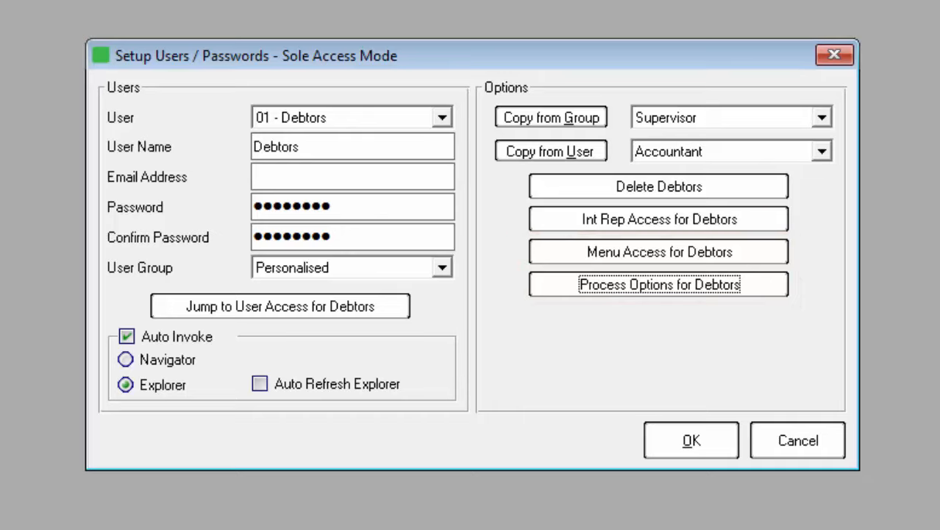
Step: Save the Debtors user setup and confirm it with the supervisor password
left_click(667, 442)
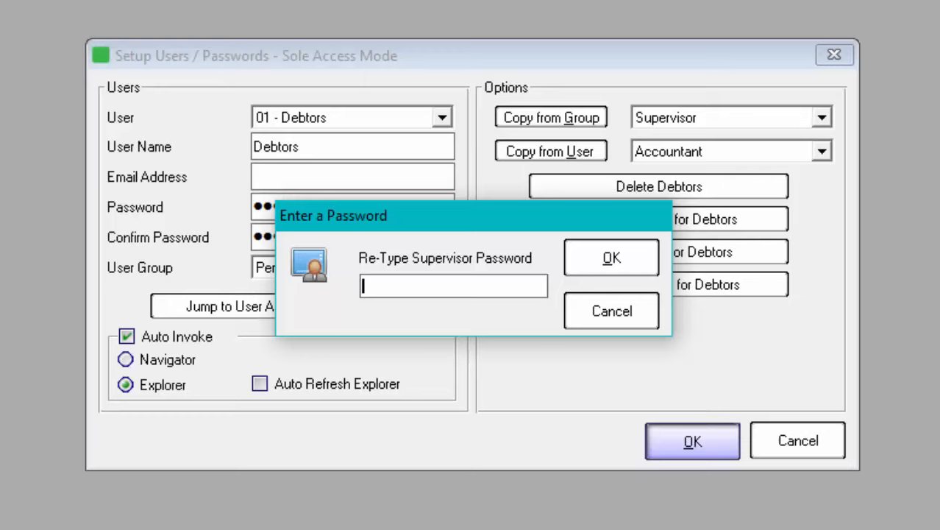
type("•••••••")
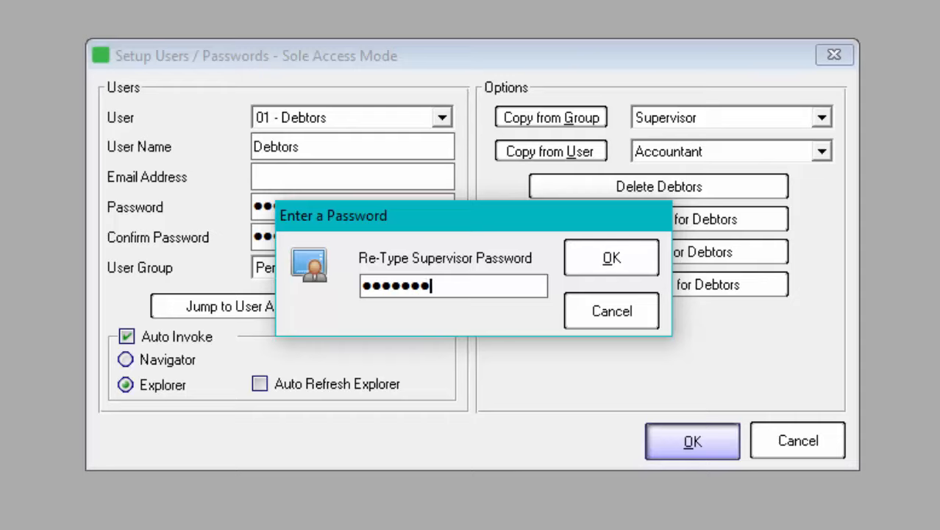
type("•")
left_click(609, 256)
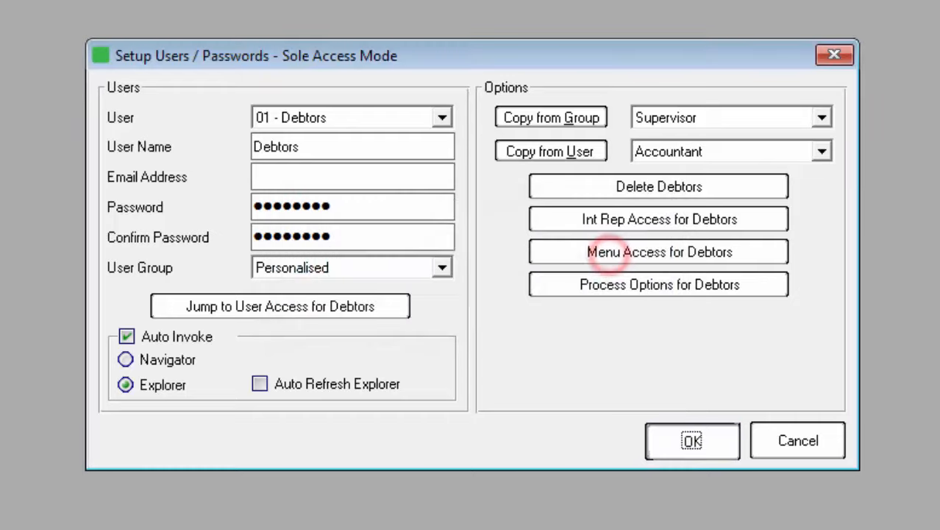